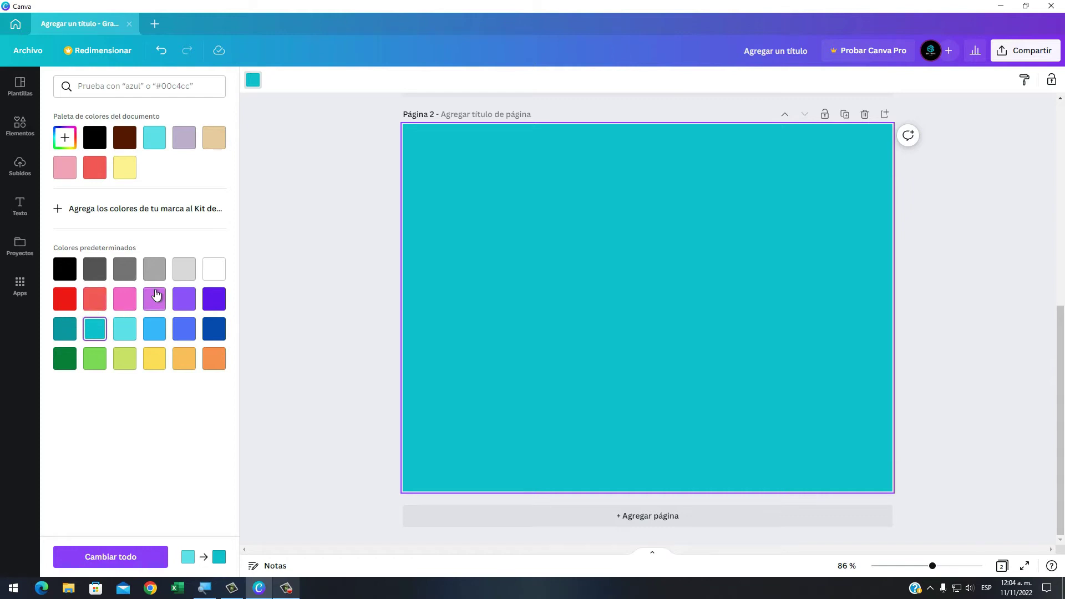
Set the background colour of page 2 to the default light green.
{"action": "left_click", "coordinate": [126, 362]}
{"action": "left_click", "coordinate": [95, 360]}
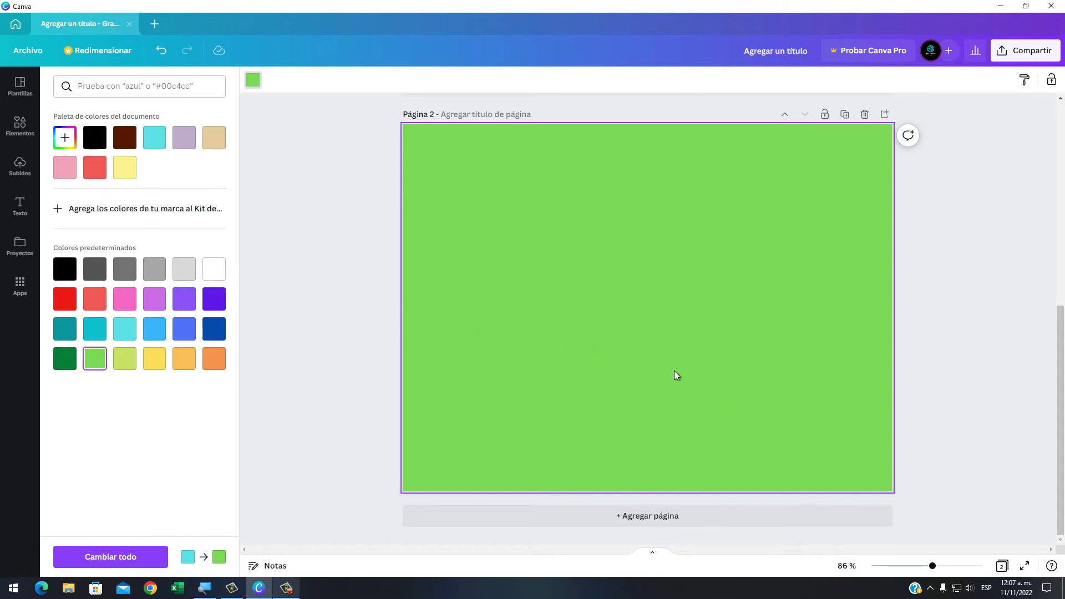
Add a circle from the lines and shapes collection to page 2.
{"action": "left_click", "coordinate": [20, 205]}
{"action": "left_click", "coordinate": [20, 127]}
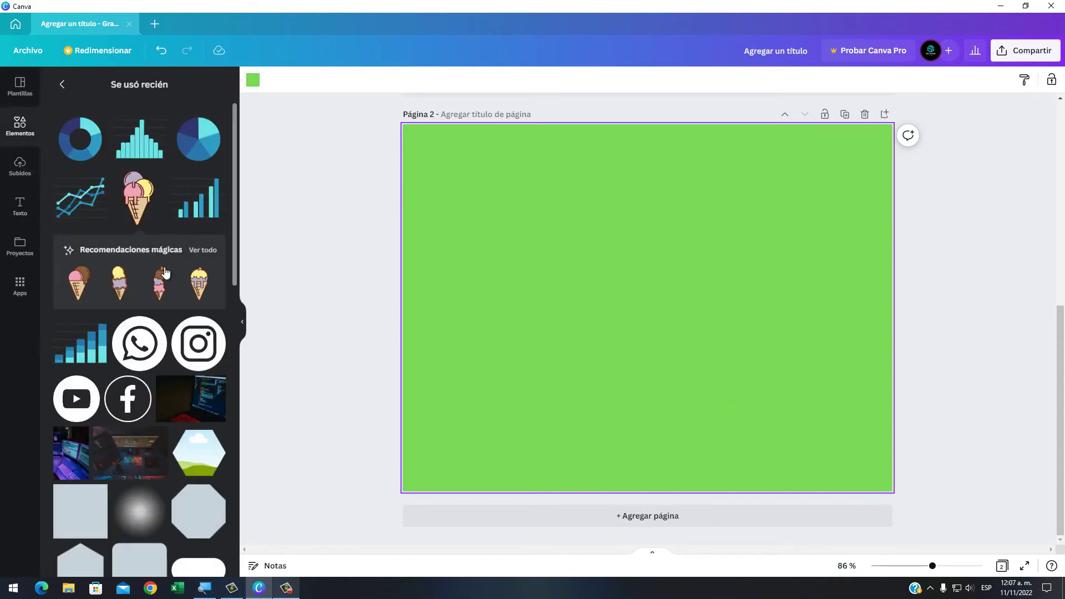
{"action": "scroll", "coordinate": [178, 210], "scroll_direction": "down", "scroll_amount": 2}
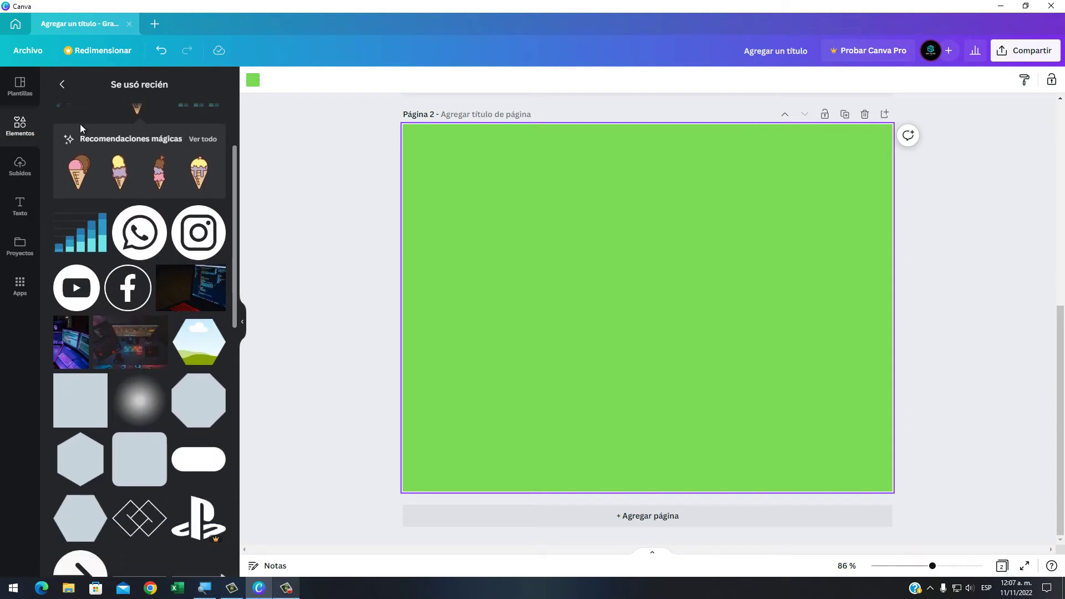
{"action": "left_click", "coordinate": [62, 84]}
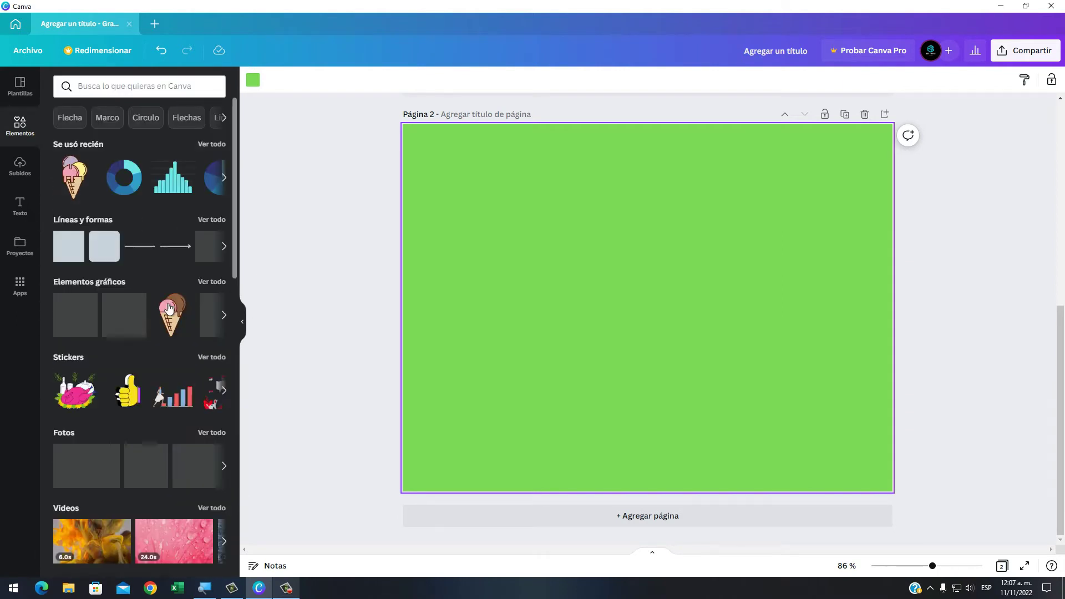
{"action": "left_click", "coordinate": [220, 219]}
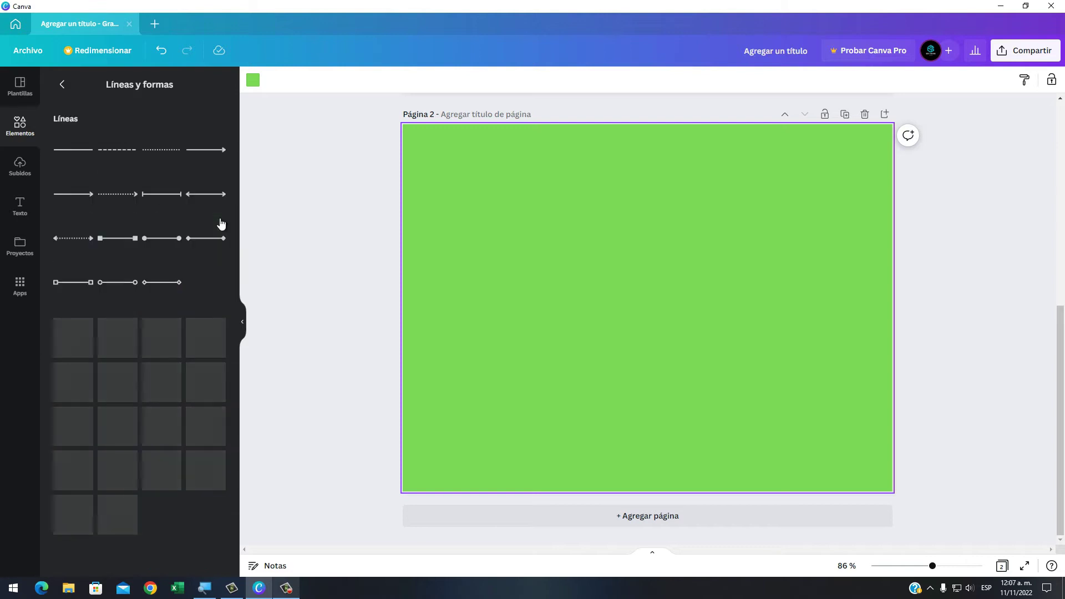
{"action": "left_click", "coordinate": [161, 354]}
Move the circle to the upper-left part of the page and enlarge it.
{"action": "left_click_drag", "start_coordinate": [644, 278], "coordinate": [497, 210]}
{"action": "left_click_drag", "start_coordinate": [545, 249], "coordinate": [582, 293]}
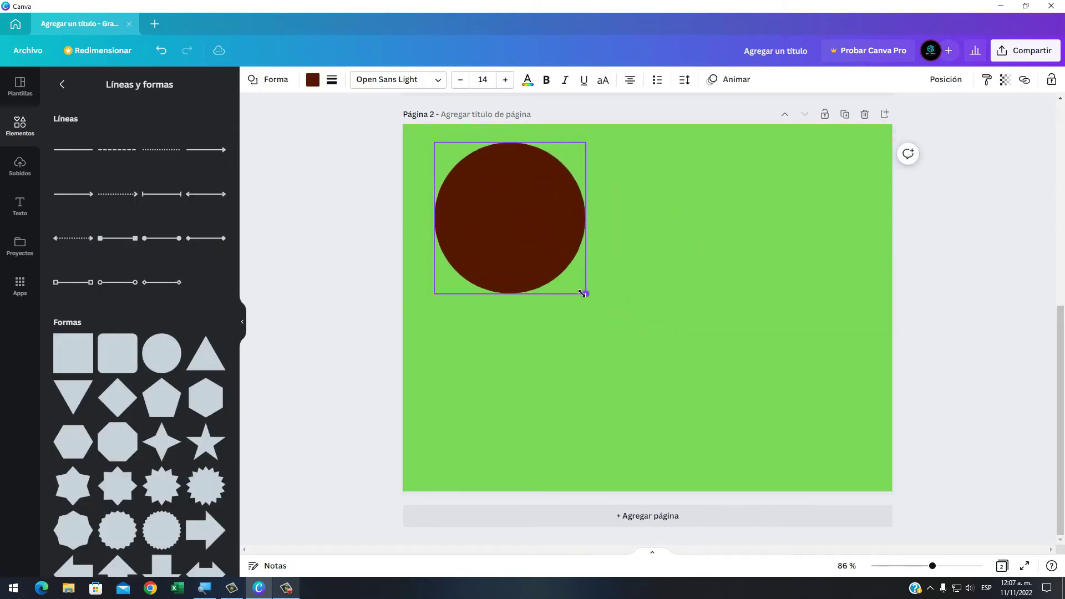
{"action": "left_click_drag", "start_coordinate": [556, 248], "coordinate": [576, 278]}
{"action": "left_click", "coordinate": [777, 341]}
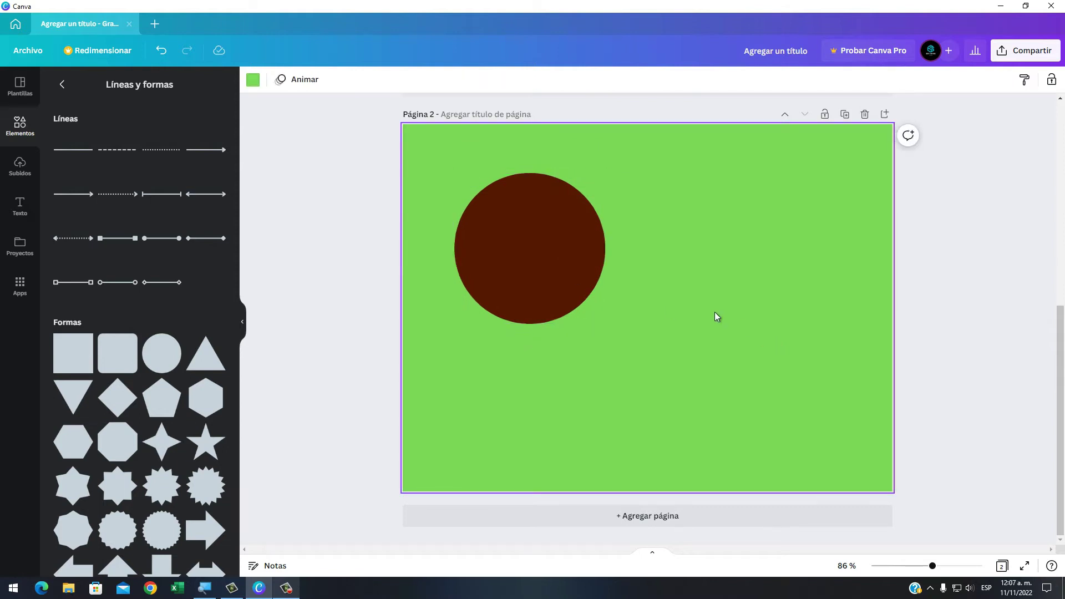
Fill the circle with light turquoise from the document palette and set its transparency to 40.
{"action": "left_click", "coordinate": [591, 274]}
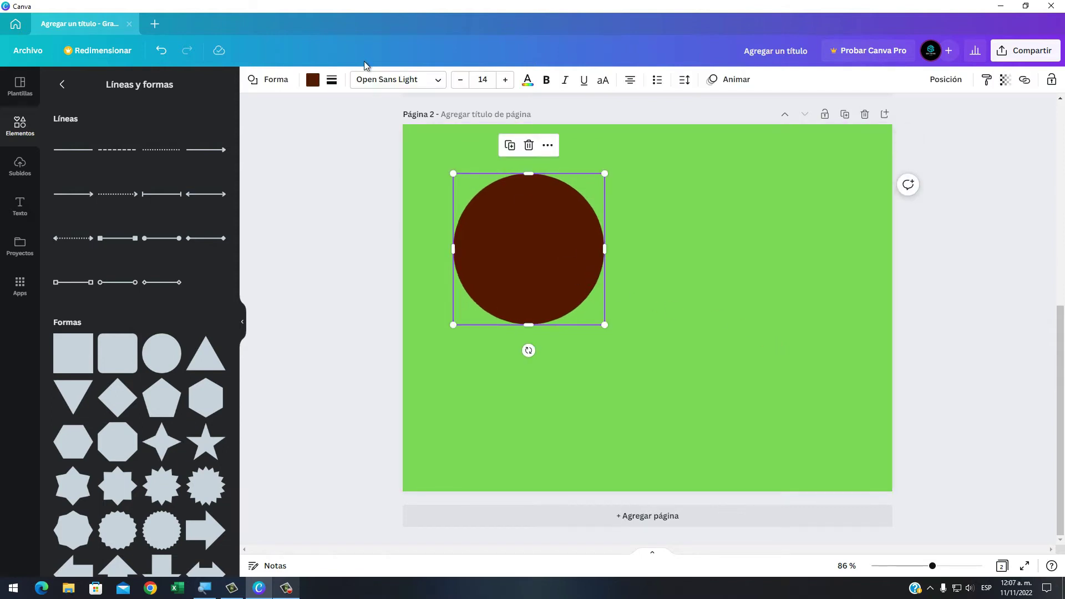
{"action": "left_click", "coordinate": [313, 84]}
{"action": "left_click", "coordinate": [184, 138]}
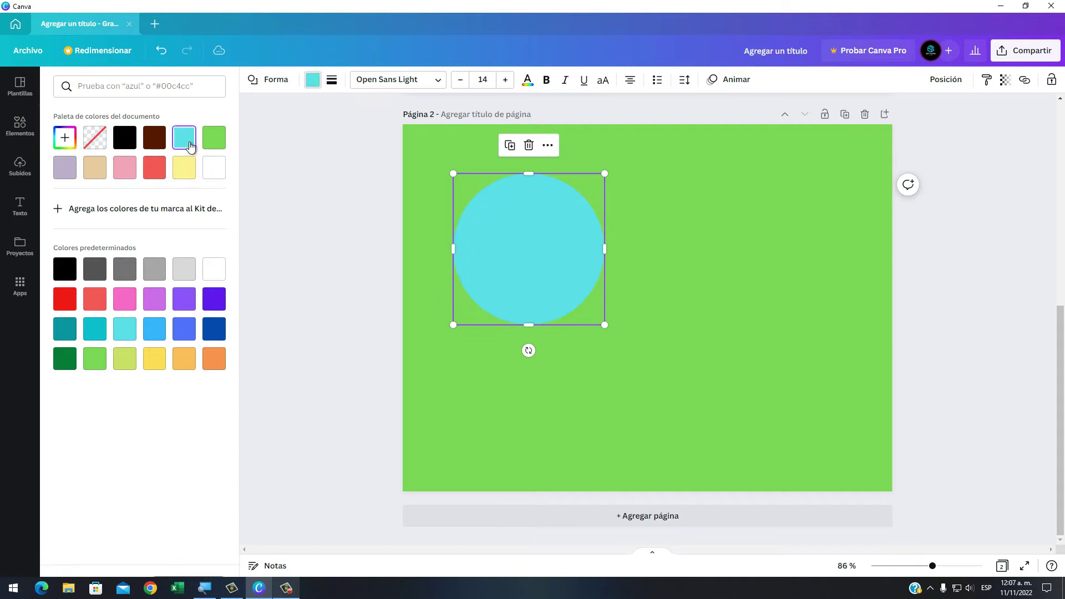
{"action": "left_click", "coordinate": [1006, 81]}
{"action": "left_click_drag", "start_coordinate": [973, 124], "coordinate": [934, 124]}
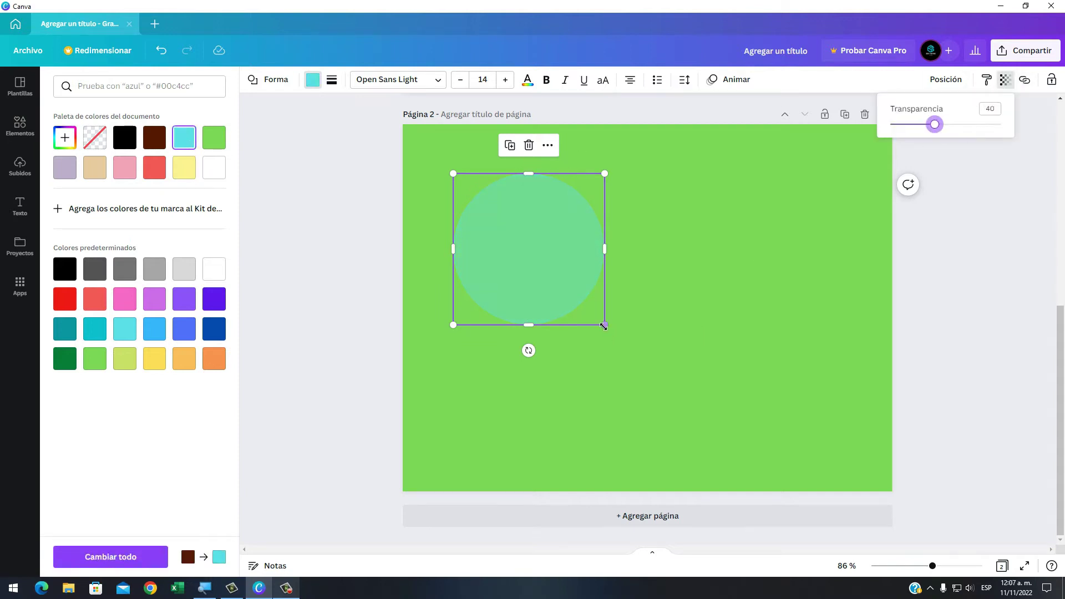
Enlarge the circle slightly and adjust its position in the upper-left part of the page.
{"action": "left_click_drag", "start_coordinate": [604, 326], "coordinate": [628, 350]}
{"action": "left_click_drag", "start_coordinate": [569, 276], "coordinate": [566, 281]}
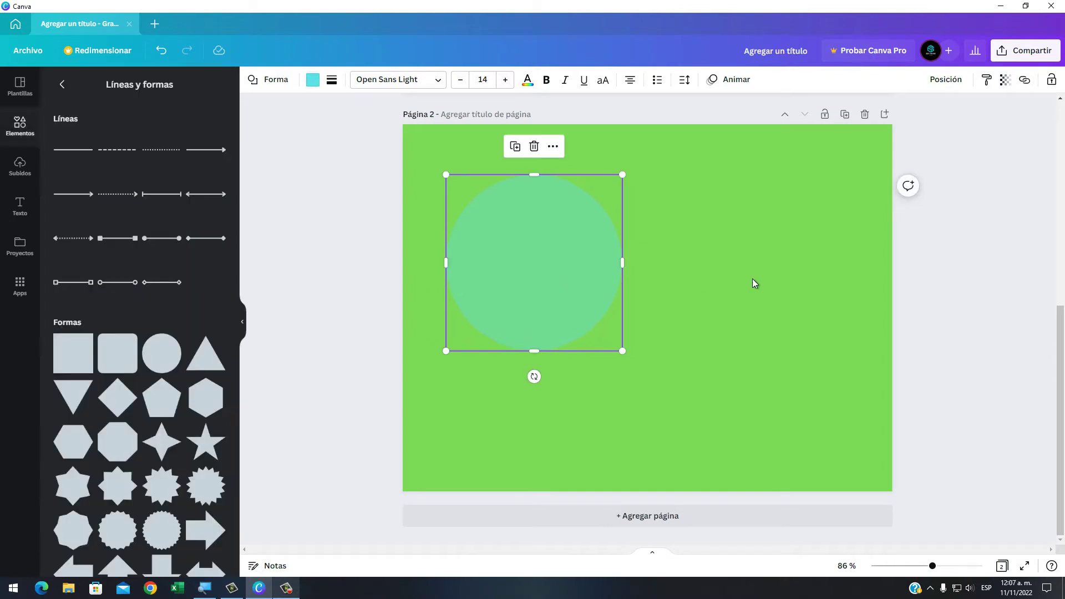
{"action": "left_click", "coordinate": [753, 283]}
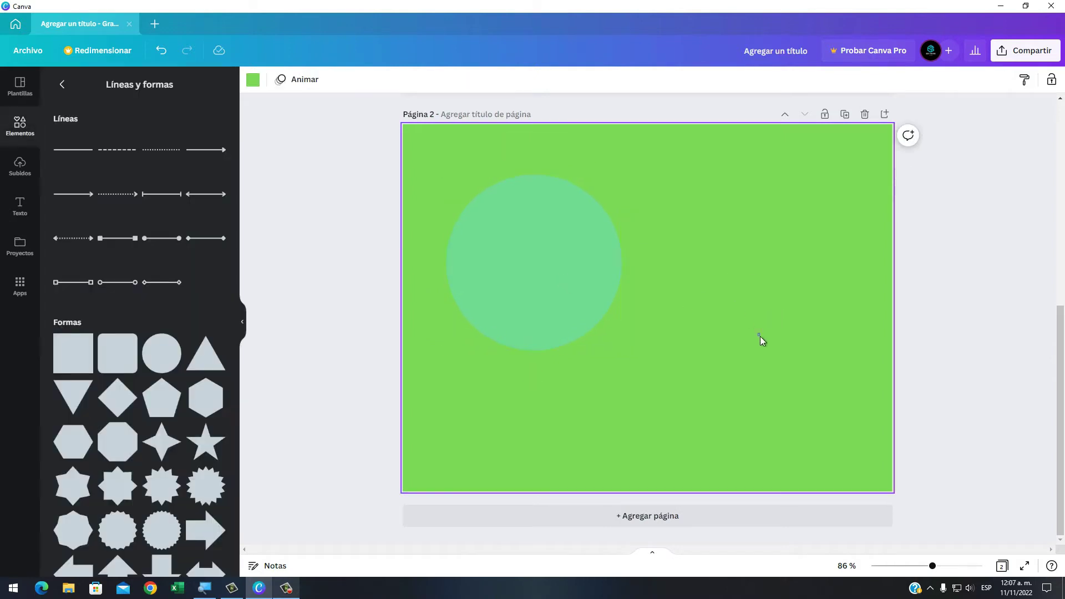
Set the page background to white and nudge the circle slightly.
{"action": "left_click", "coordinate": [253, 80]}
{"action": "left_click", "coordinate": [184, 167]}
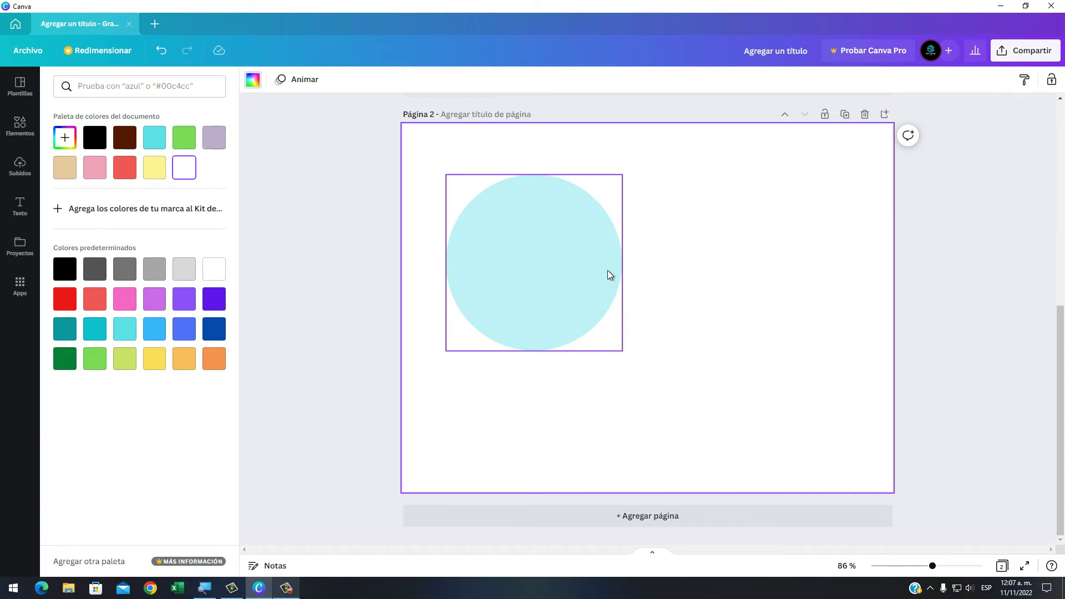
{"action": "left_click", "coordinate": [608, 275]}
{"action": "left_click_drag", "start_coordinate": [577, 273], "coordinate": [572, 270]}
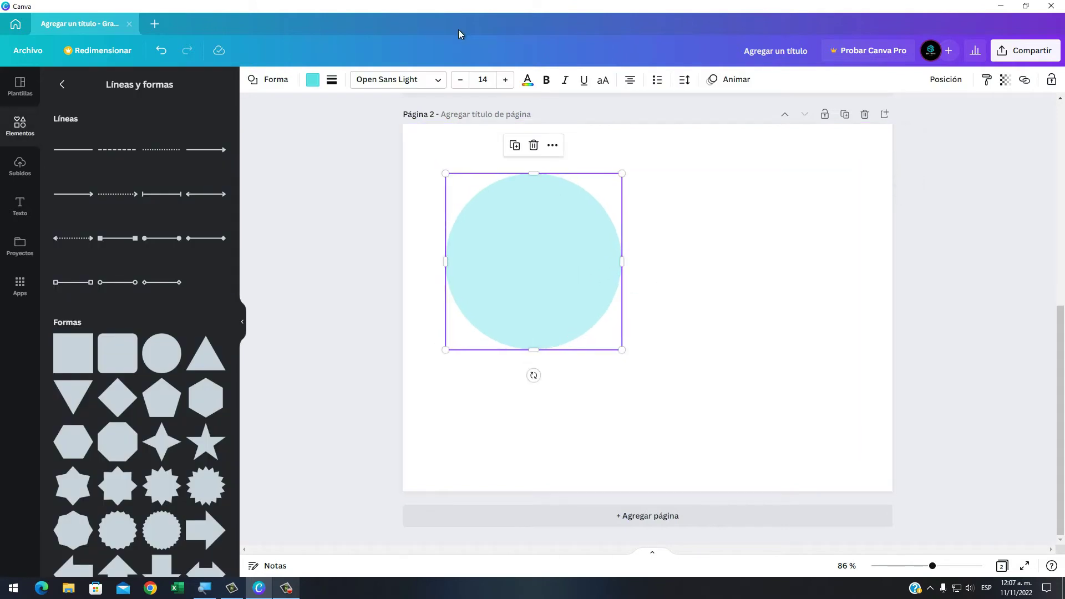
Give the circle a solid black border with a thickness of 8.
{"action": "left_click", "coordinate": [332, 80]}
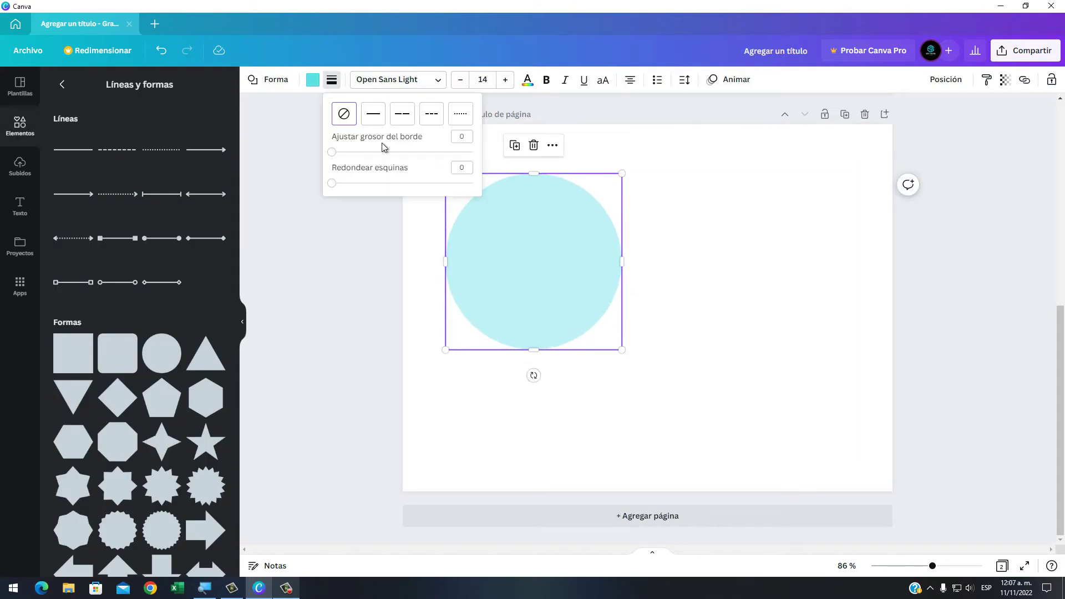
{"action": "left_click", "coordinate": [373, 115]}
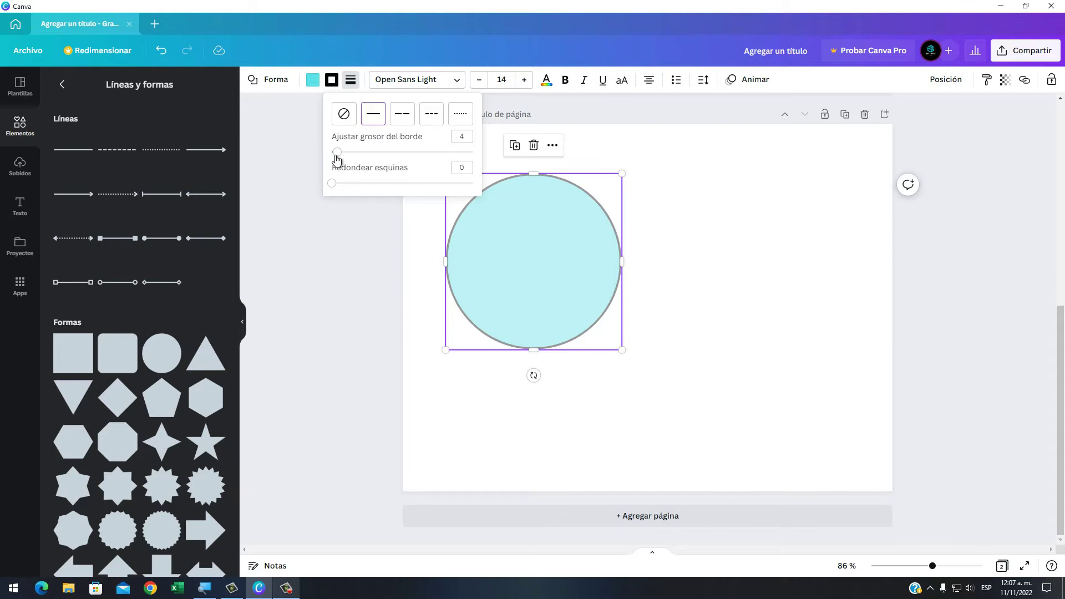
{"action": "left_click", "coordinate": [331, 79]}
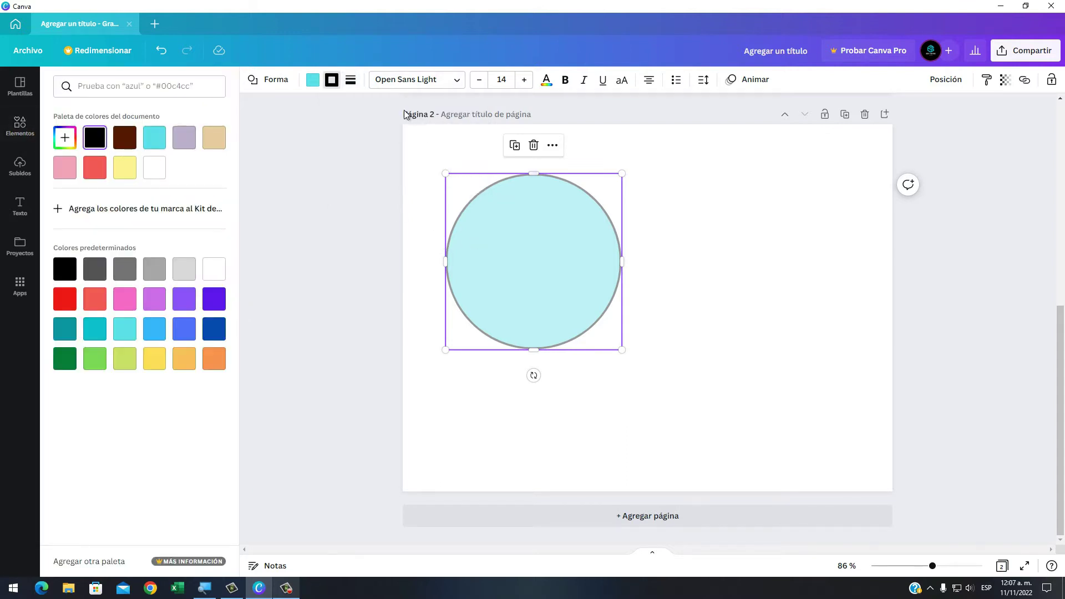
{"action": "left_click", "coordinate": [351, 81]}
{"action": "left_click_drag", "start_coordinate": [356, 152], "coordinate": [363, 156]}
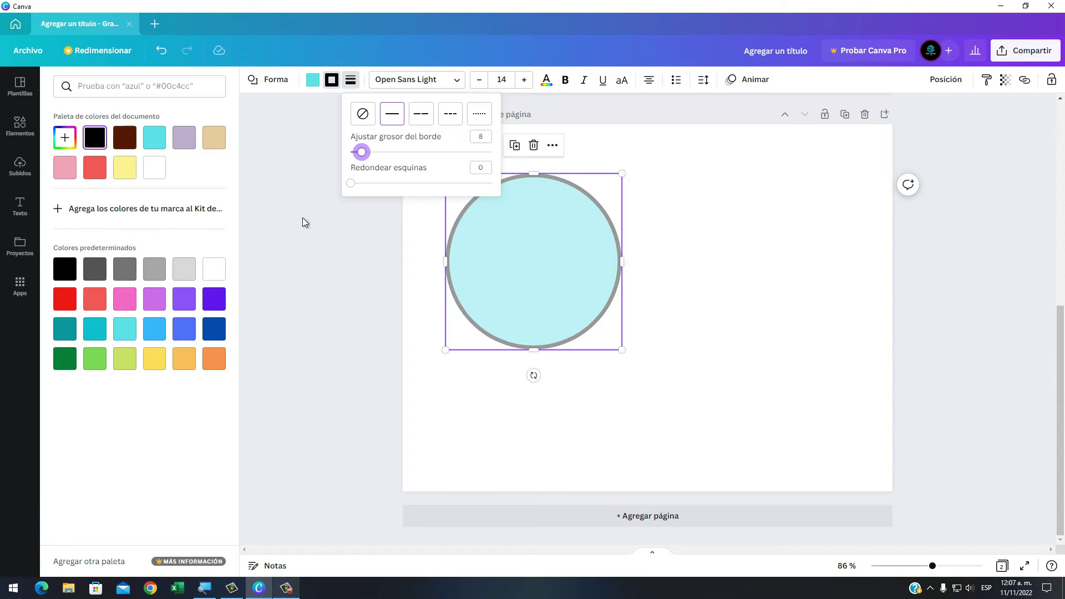
{"action": "left_click", "coordinate": [64, 271]}
Shift the circle slightly up and set its transparency to 70.
{"action": "double_click", "coordinate": [532, 246]}
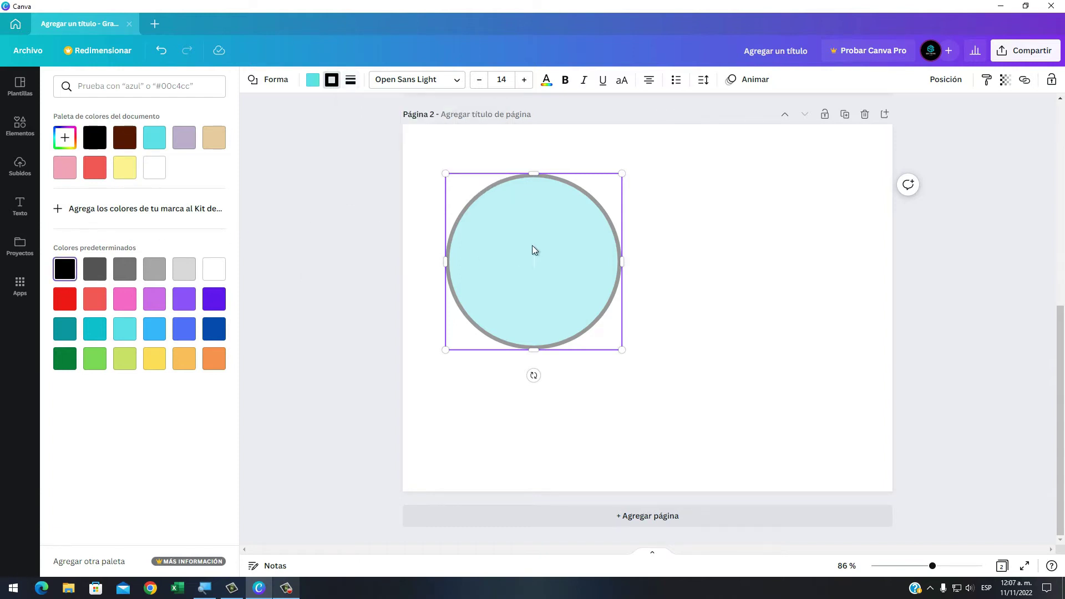
{"action": "key", "text": "Escape"}
{"action": "left_click", "coordinate": [532, 245]}
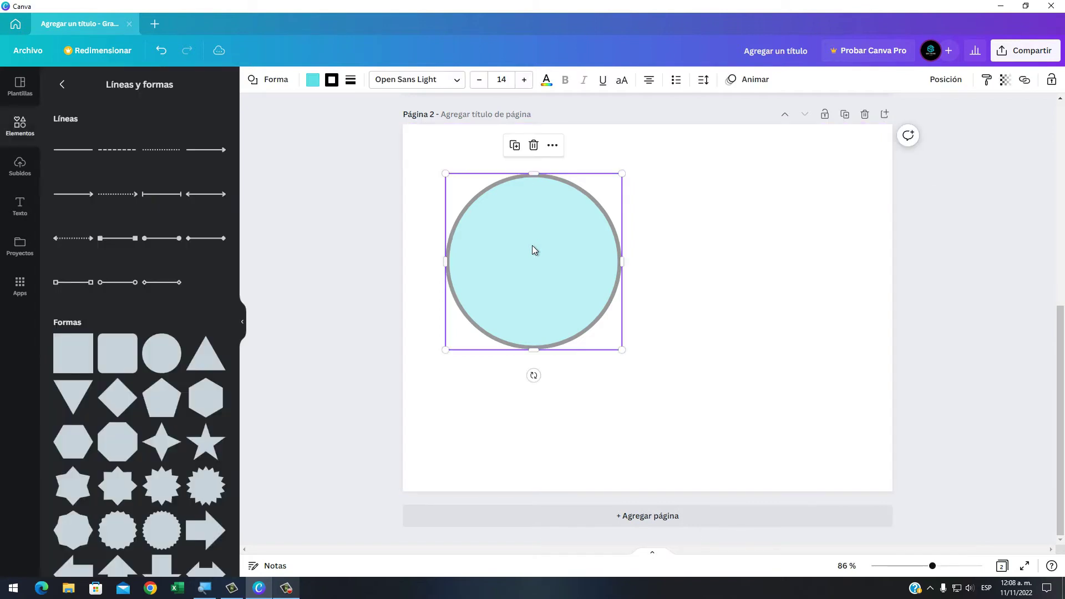
{"action": "left_click_drag", "start_coordinate": [542, 294], "coordinate": [550, 290]}
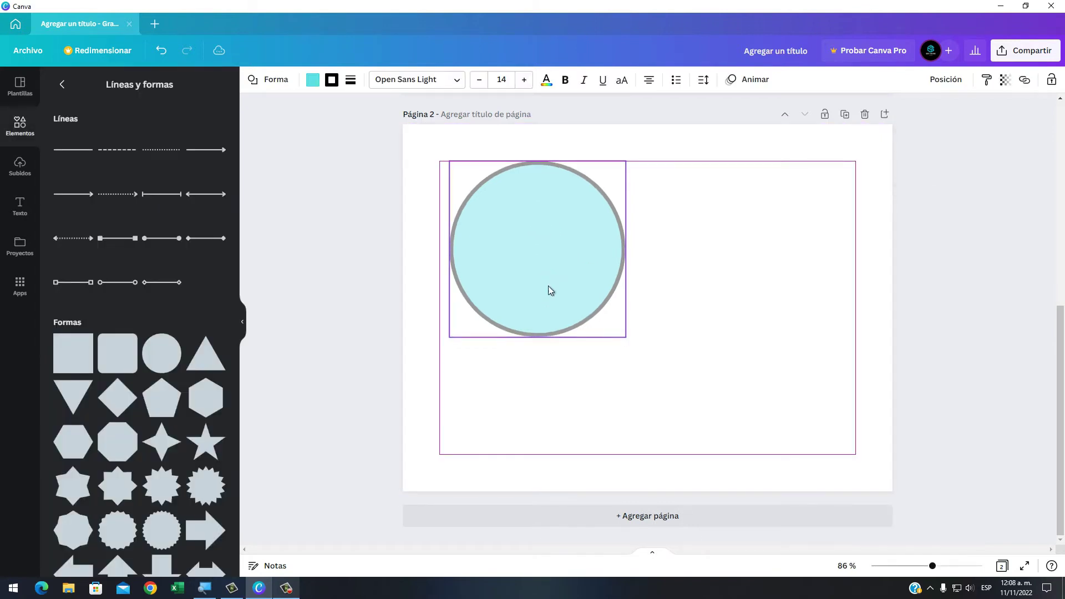
{"action": "left_click", "coordinate": [1005, 79]}
{"action": "left_click_drag", "start_coordinate": [972, 126], "coordinate": [969, 161]}
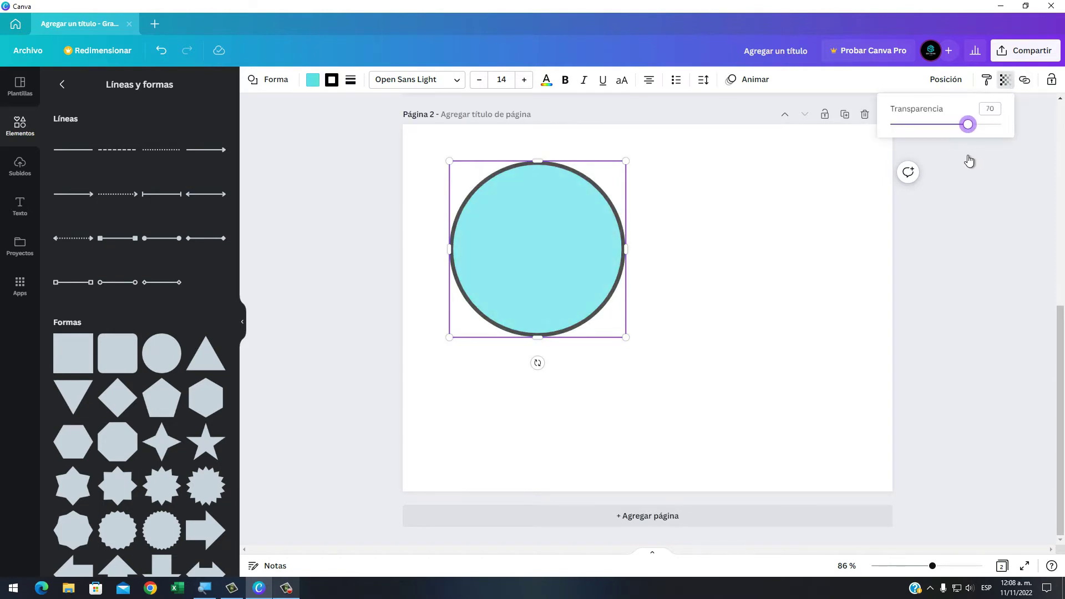
Duplicate the circle and place the copy to the right of the original.
{"action": "double_click", "coordinate": [587, 256]}
{"action": "left_click", "coordinate": [542, 297]}
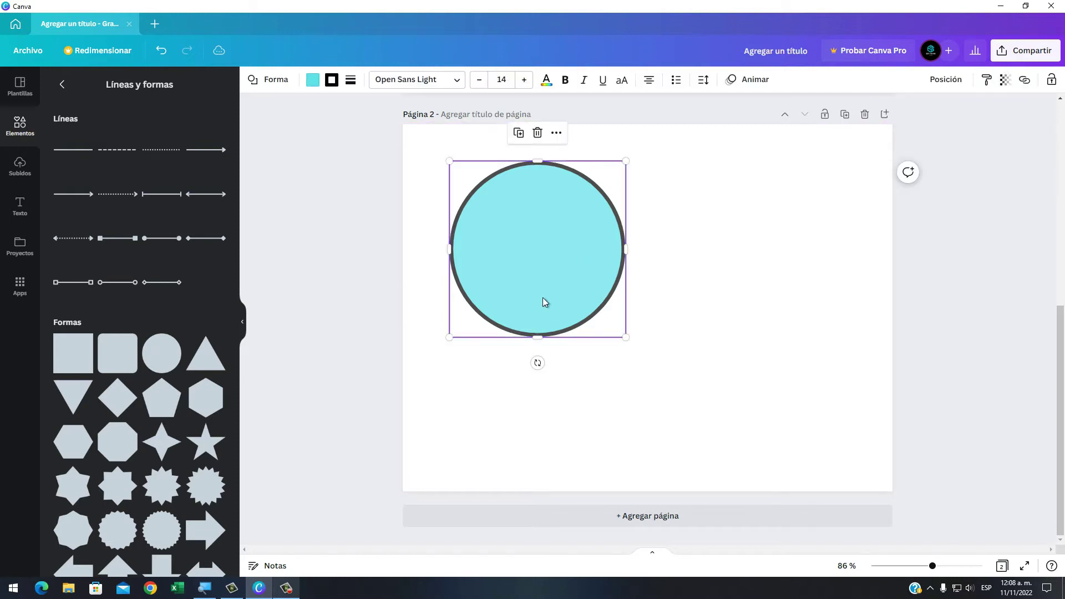
{"action": "key", "text": "ctrl+d"}
{"action": "left_click_drag", "start_coordinate": [570, 304], "coordinate": [713, 312]}
Enlarge the original circle and move it toward the page's upper-left corner, and delete the smaller copy.
{"action": "left_click", "coordinate": [577, 322]}
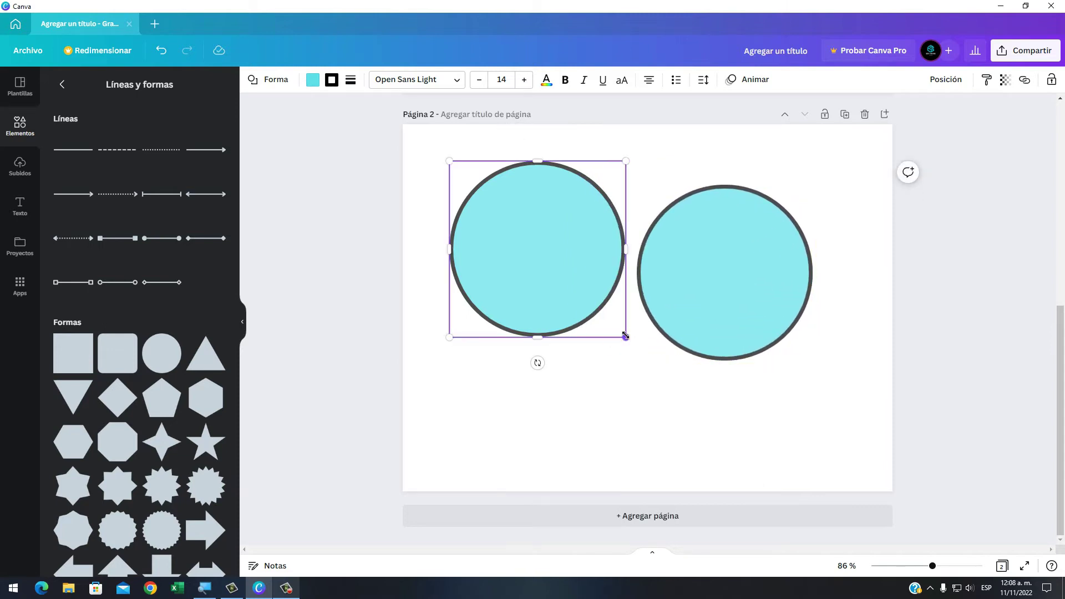
{"action": "left_click_drag", "start_coordinate": [626, 336], "coordinate": [649, 361]}
{"action": "left_click_drag", "start_coordinate": [600, 307], "coordinate": [547, 289]}
{"action": "left_click", "coordinate": [713, 329]}
{"action": "key", "text": "Delete"}
Duplicate the enlarged circle twice and arrange the three circles as an overlapping Venn diagram, two above and one below.
{"action": "left_click", "coordinate": [552, 328]}
{"action": "key", "text": "ctrl+d"}
{"action": "left_click_drag", "start_coordinate": [642, 372], "coordinate": [678, 407]}
{"action": "left_click_drag", "start_coordinate": [607, 334], "coordinate": [640, 348]}
{"action": "key", "text": "ctrl+d"}
{"action": "left_click", "coordinate": [405, 450]}
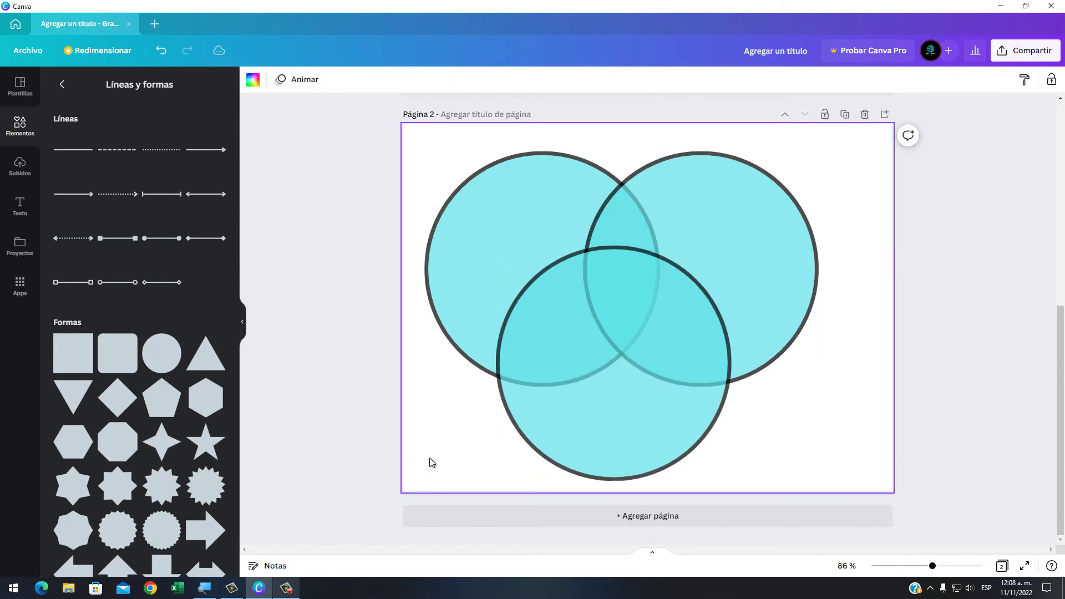
Select all three circles and move them together toward the centre of the page.
{"action": "left_click_drag", "start_coordinate": [448, 412], "coordinate": [790, 195]}
{"action": "left_click_drag", "start_coordinate": [660, 242], "coordinate": [682, 231]}
{"action": "left_click", "coordinate": [768, 388]}
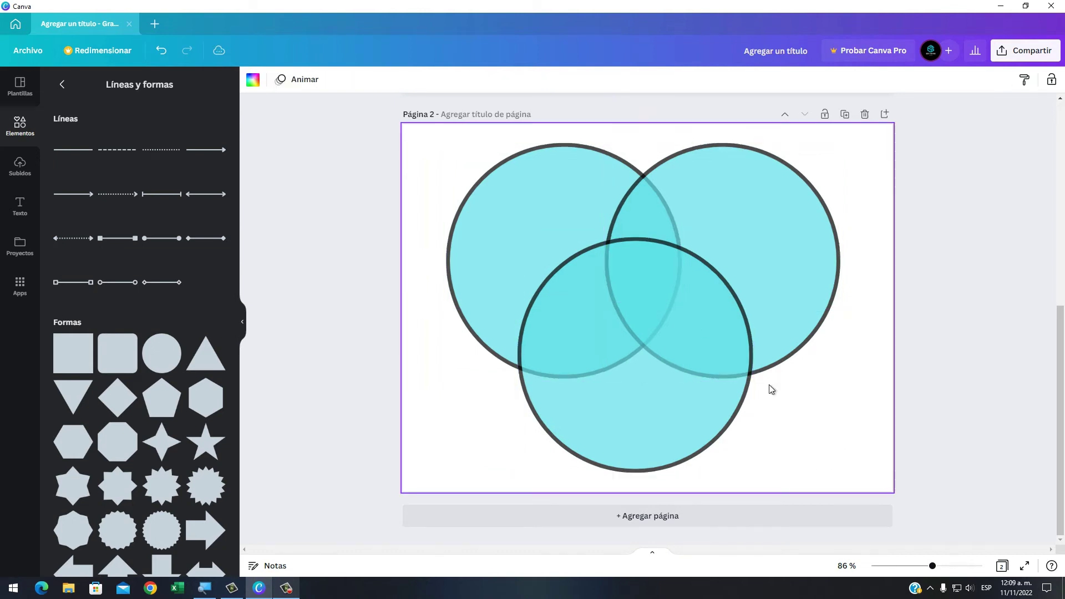
Fill the upper-right circle with yellow and the bottom circle with light red.
{"action": "left_click", "coordinate": [774, 307]}
{"action": "left_click", "coordinate": [314, 83]}
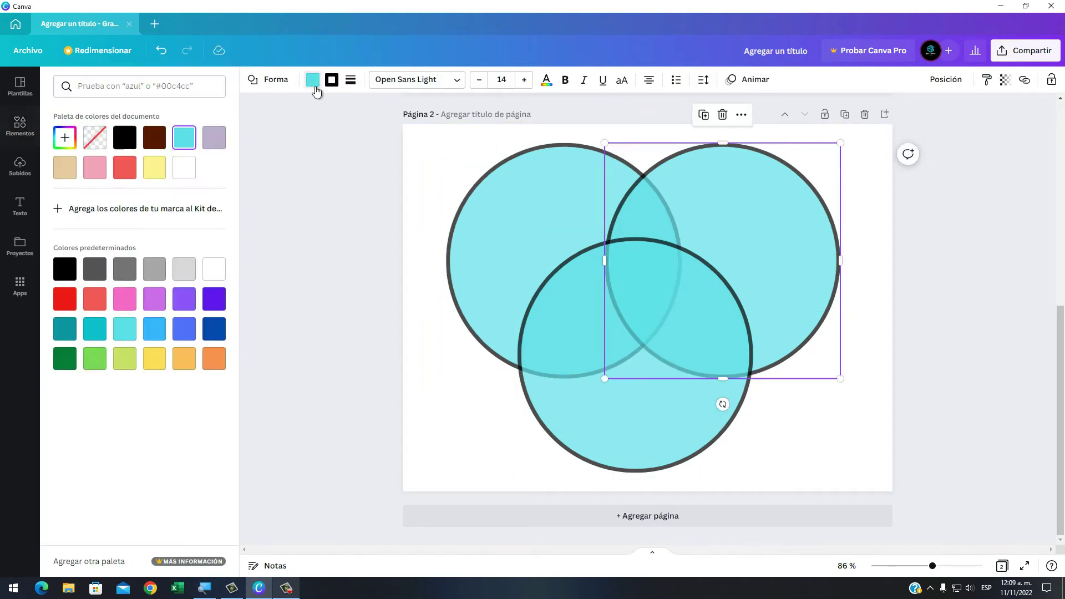
{"action": "left_click", "coordinate": [153, 358]}
{"action": "left_click", "coordinate": [624, 437]}
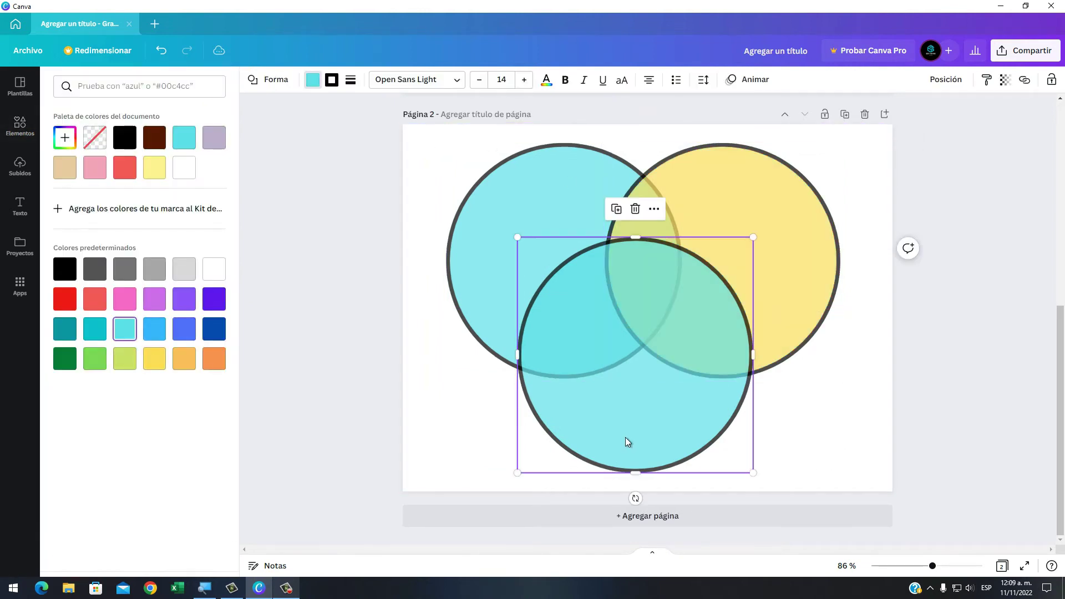
{"action": "left_click", "coordinate": [100, 306]}
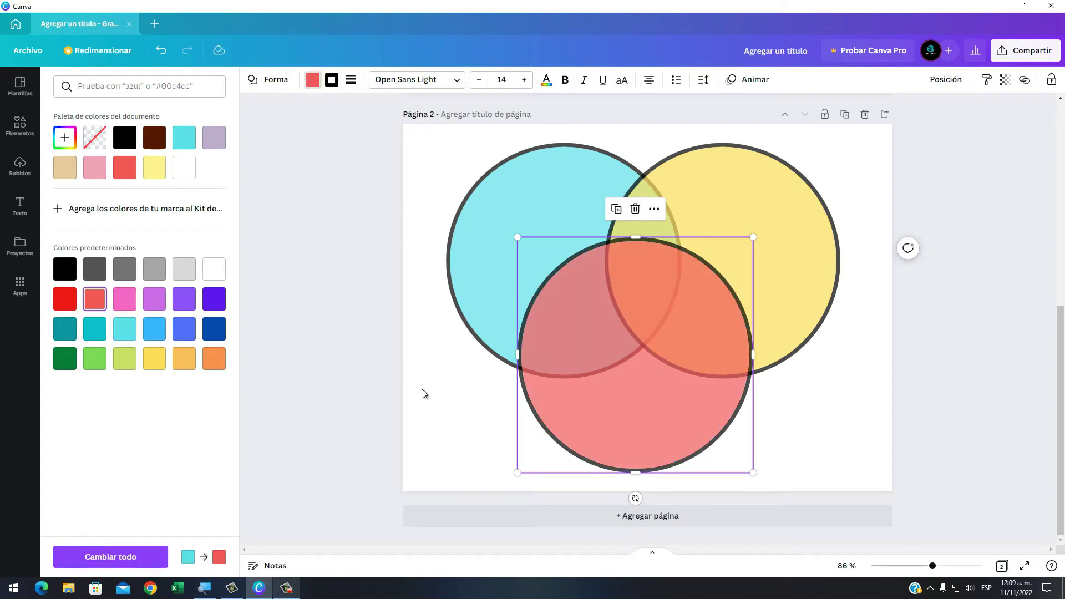
Change the bottom circle's fill to light green.
{"action": "left_click", "coordinate": [538, 400]}
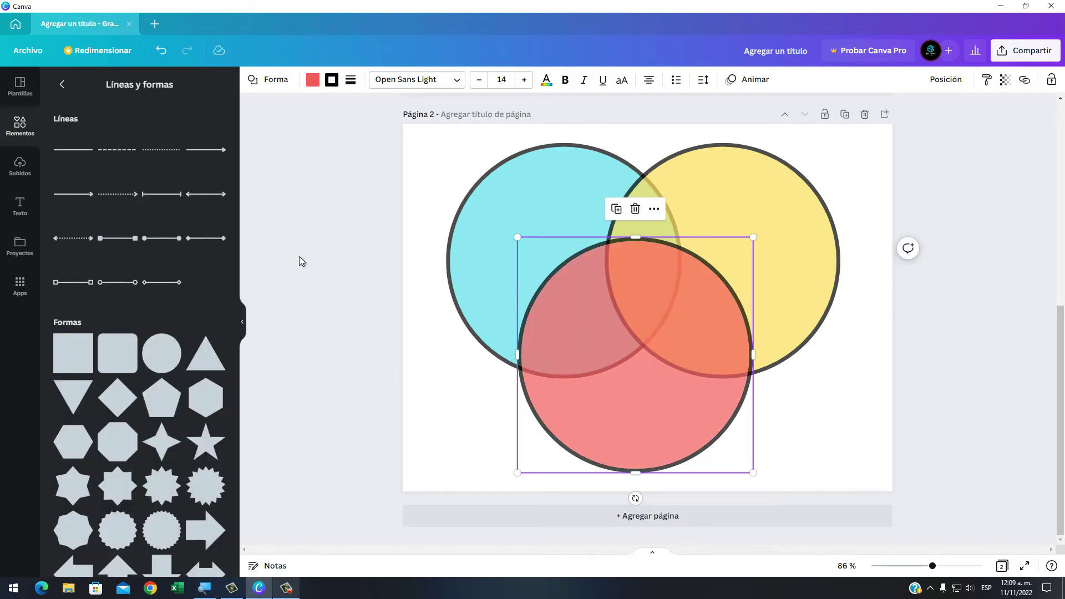
{"action": "left_click", "coordinate": [314, 86]}
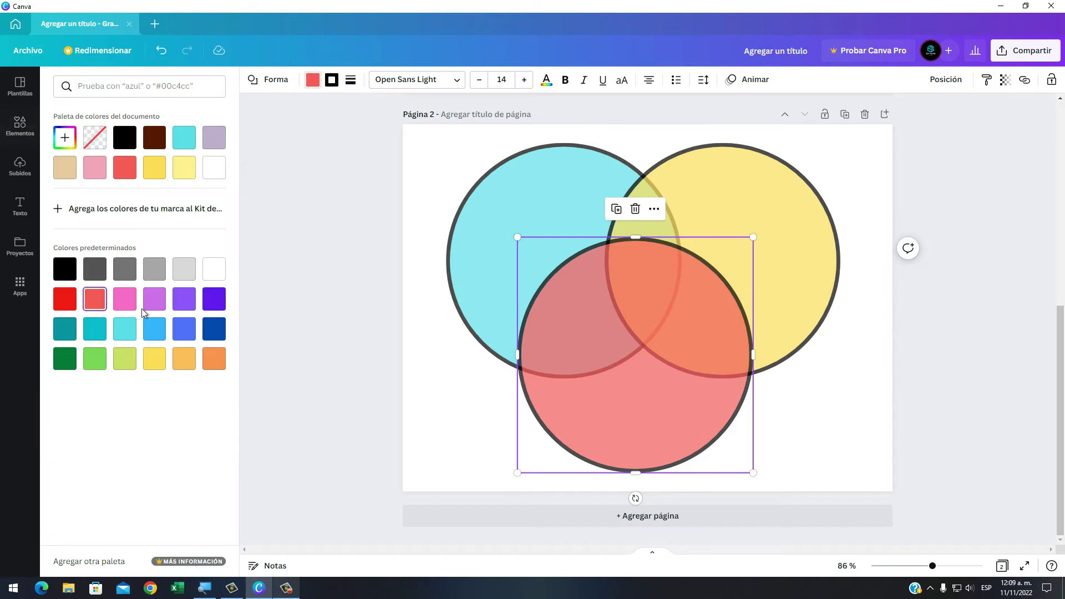
{"action": "left_click", "coordinate": [95, 358]}
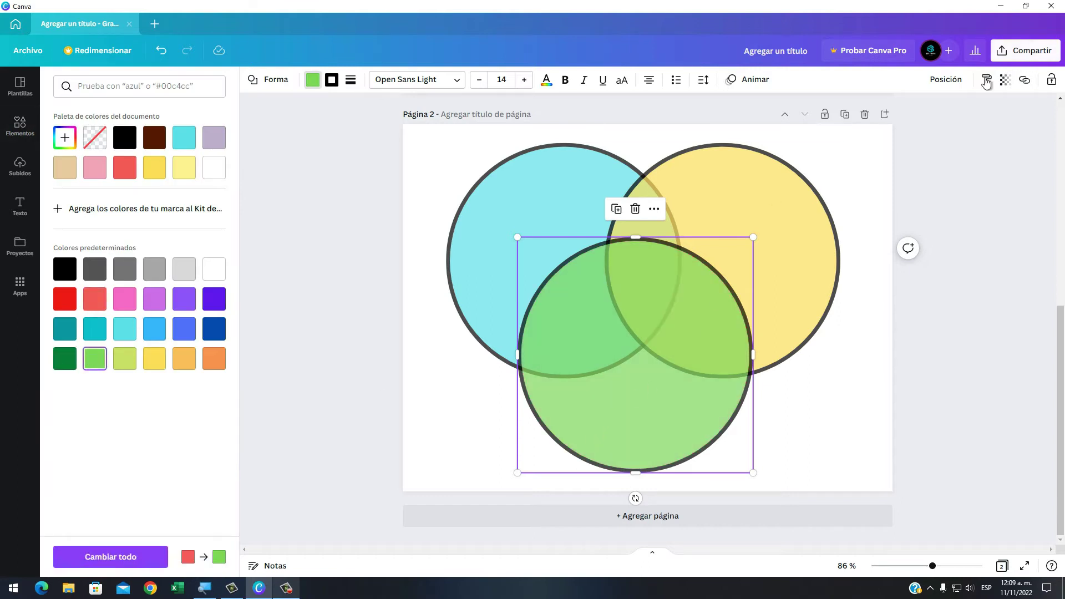
Send the green circle one layer back, and send the yellow circle one layer back as well.
{"action": "left_click", "coordinate": [946, 79]}
{"action": "left_click", "coordinate": [860, 115]}
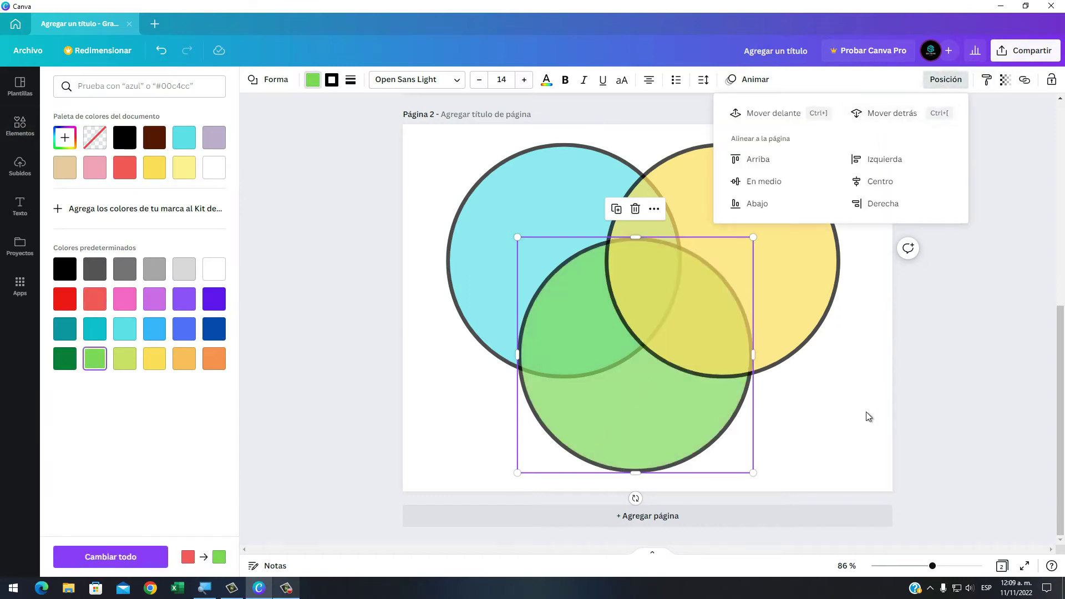
{"action": "left_click", "coordinate": [792, 316]}
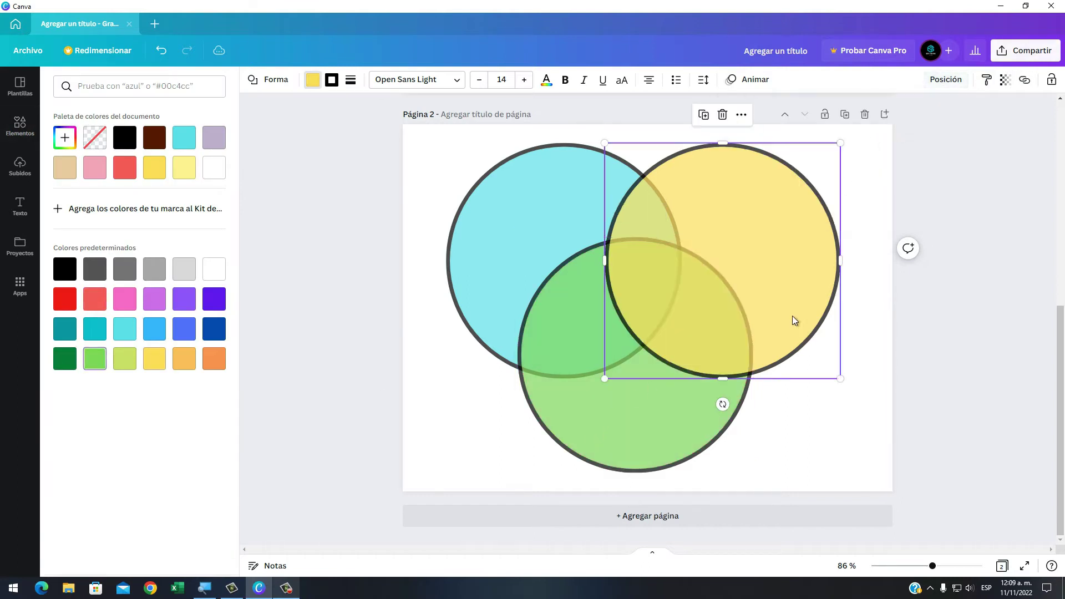
{"action": "left_click", "coordinate": [946, 79]}
{"action": "left_click", "coordinate": [859, 115]}
{"action": "left_click", "coordinate": [561, 290]}
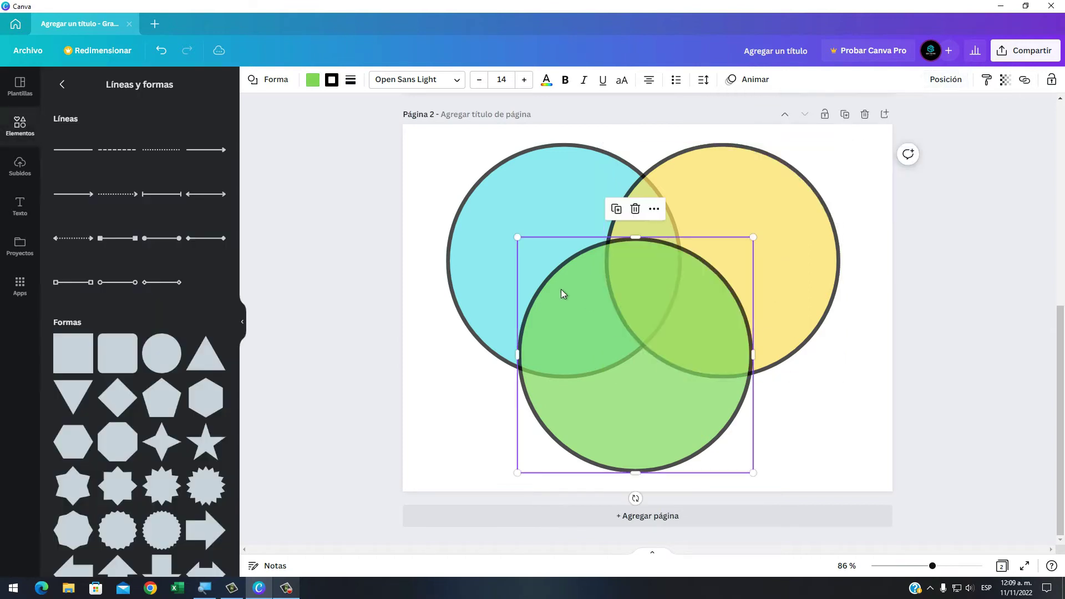
Move the green circle slightly down so it sits lower between the blue and yellow circles.
{"action": "left_click_drag", "start_coordinate": [618, 291], "coordinate": [619, 305]}
{"action": "left_click", "coordinate": [800, 388]}
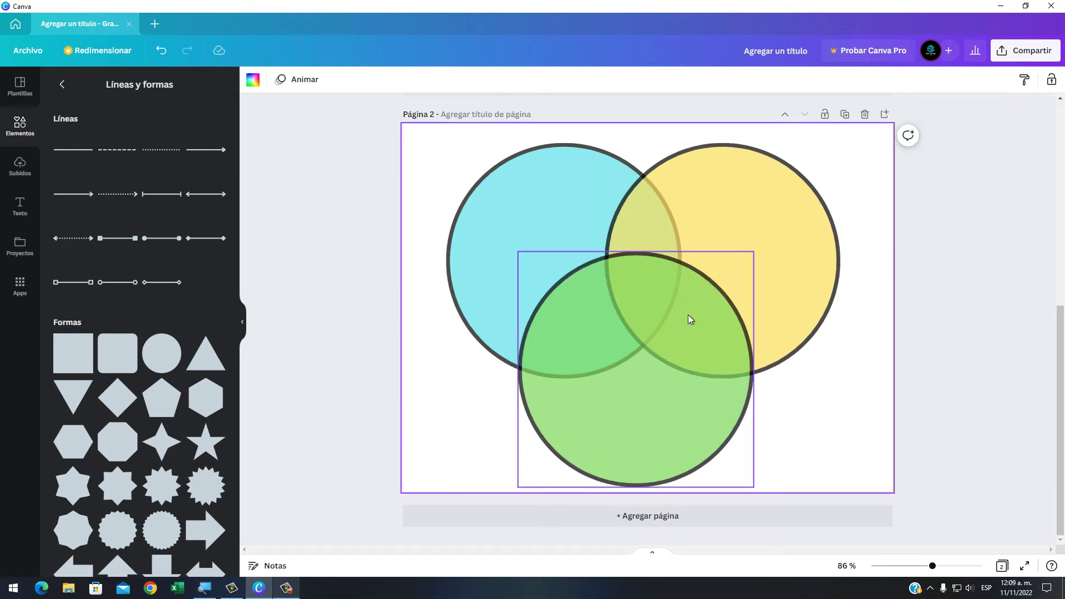
Add a title text to the page and replace its placeholder with "Aves".
{"action": "left_click", "coordinate": [25, 212]}
{"action": "left_click", "coordinate": [150, 172]}
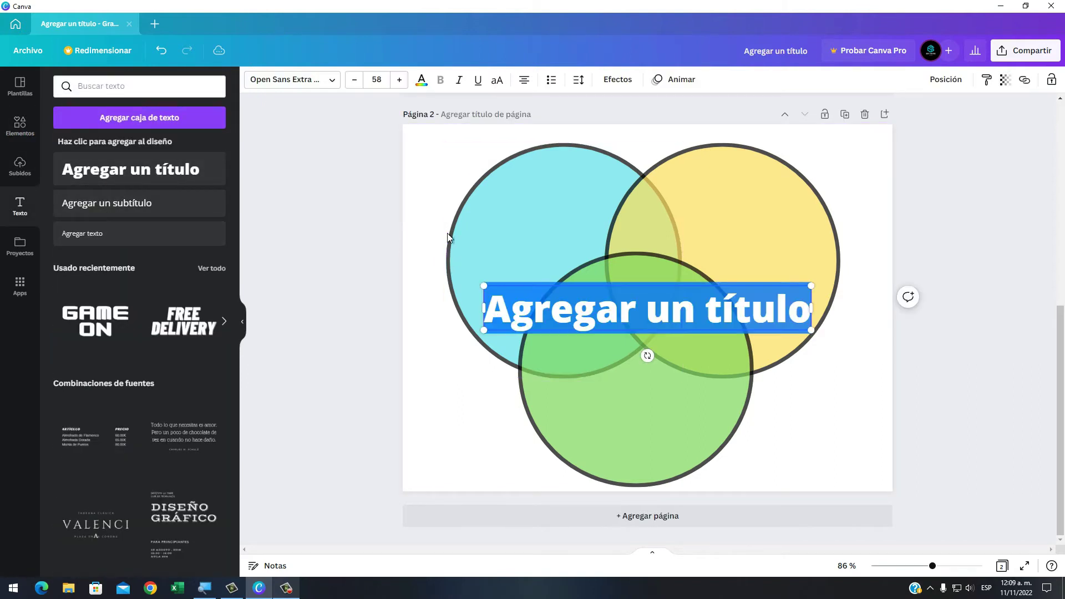
{"action": "left_click", "coordinate": [723, 294]}
{"action": "triple_click", "coordinate": [696, 298]}
{"action": "type", "text": "Aves"}
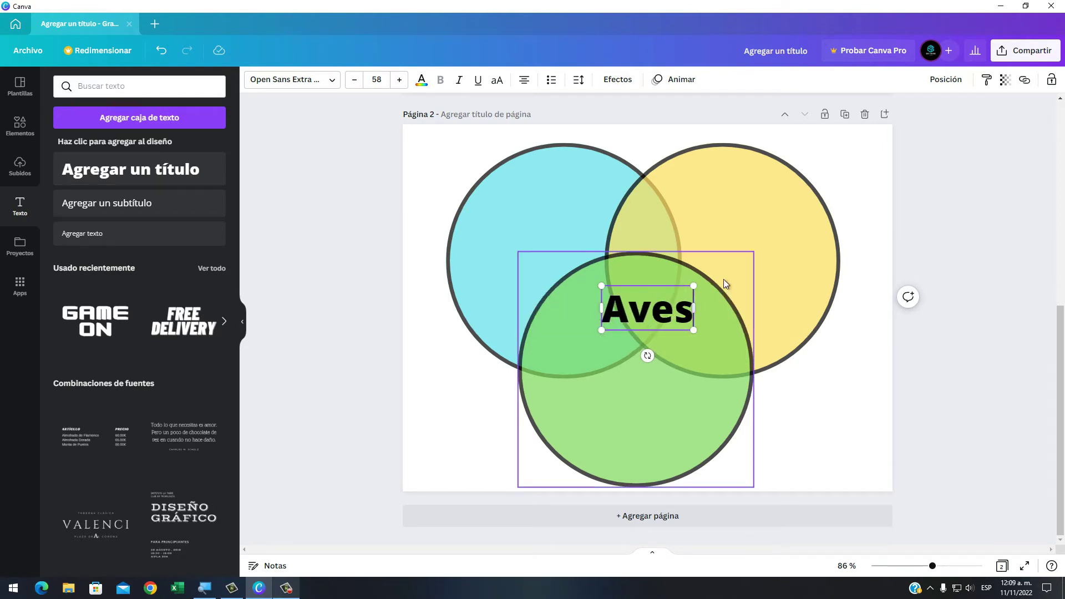
Place the "Aves" title in the upper part of the blue circle, with copies atop the yellow circle and near the green circle's lower edge.
{"action": "left_click", "coordinate": [782, 344]}
{"action": "left_click_drag", "start_coordinate": [650, 312], "coordinate": [741, 193]}
{"action": "key", "text": "ctrl+d"}
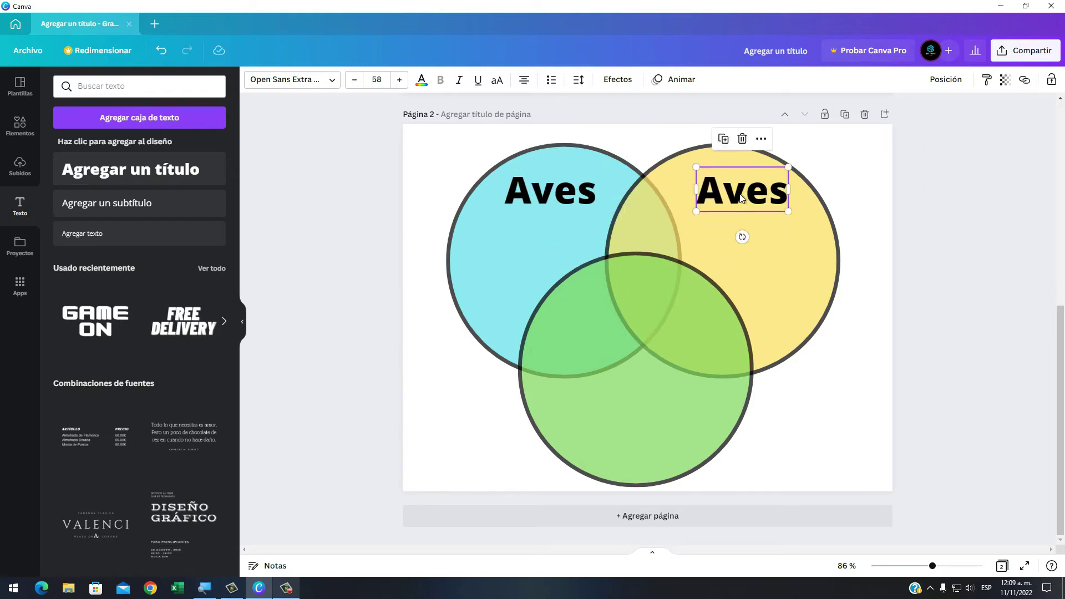
{"action": "key", "text": "ctrl+v"}
{"action": "left_click_drag", "start_coordinate": [582, 196], "coordinate": [657, 440]}
Replace the yellow circle's label with text beginning "Seres vivos que".
{"action": "left_click", "coordinate": [748, 174]}
{"action": "left_click", "coordinate": [747, 174]}
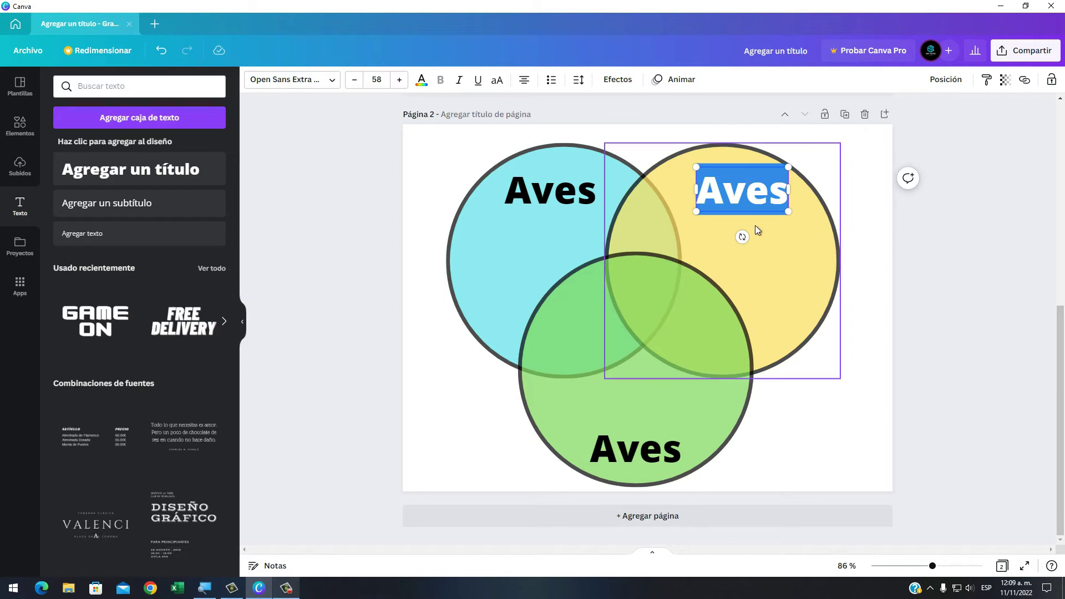
{"action": "type", "text": "Seres vivios q"}
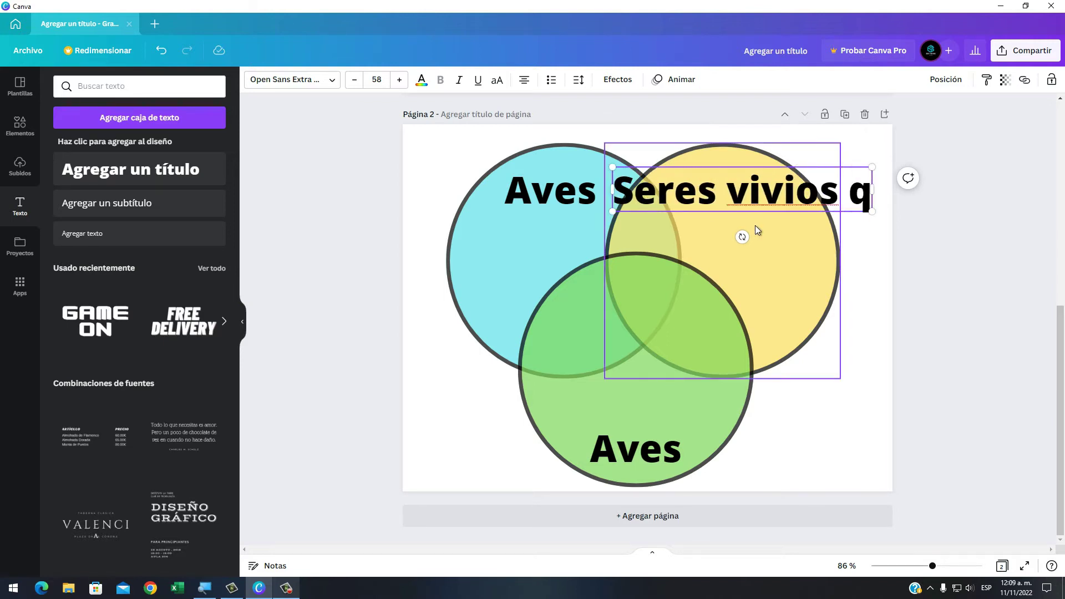
{"action": "key", "text": "BackSpace"}
{"action": "key", "text": "BackSpace"}
{"action": "key", "text": "BackSpace"}
{"action": "key", "text": "BackSpace"}
{"action": "key", "text": "BackSpace"}
{"action": "type", "text": "o"}
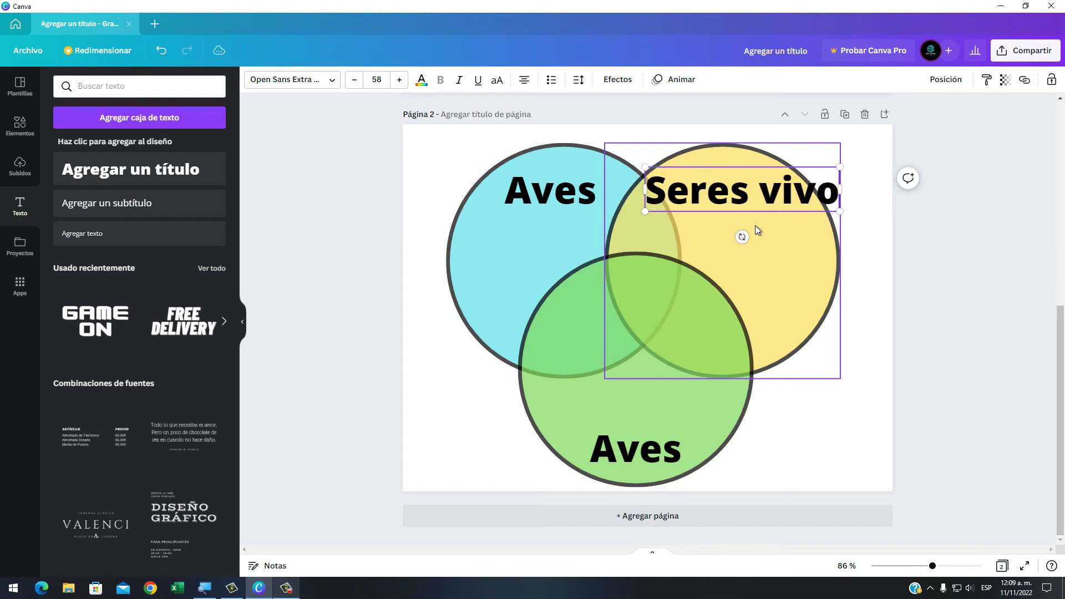
{"action": "type", "text": "s que nada"}
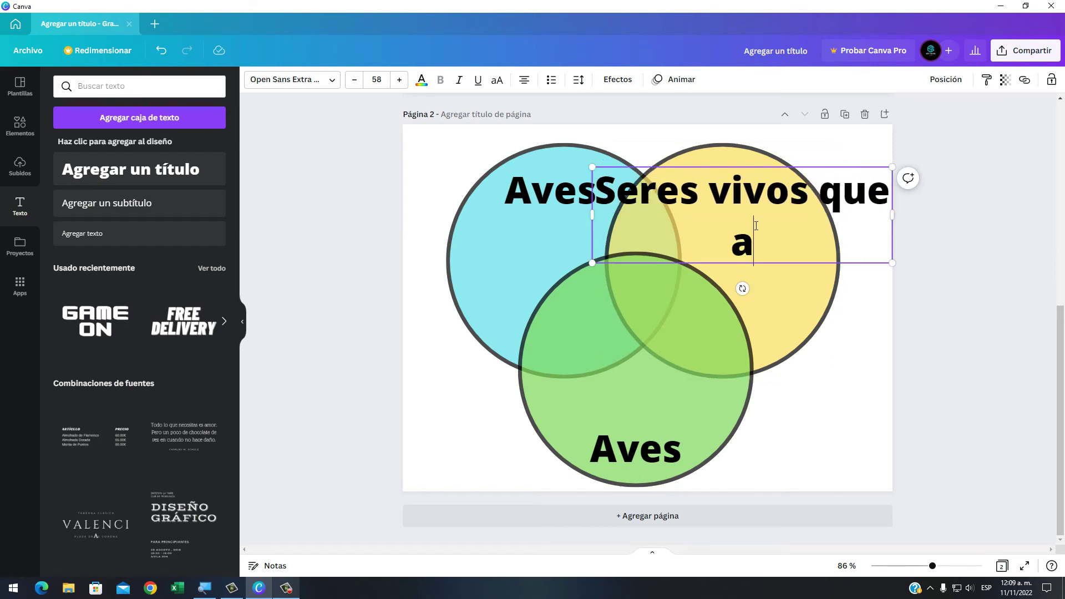